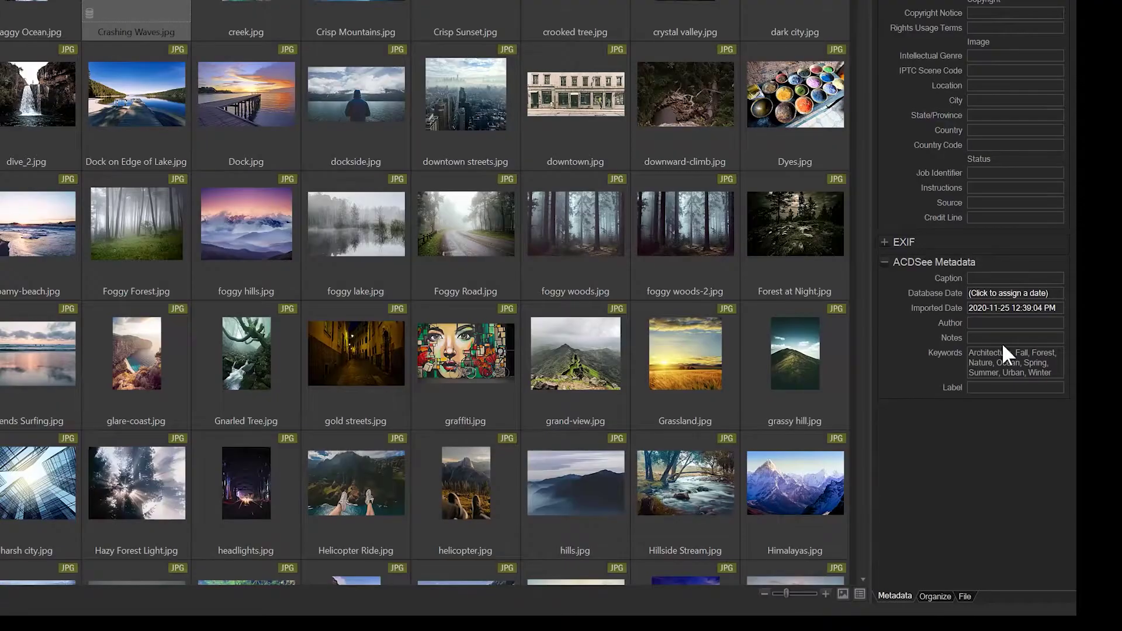
# Step: Start a new preset via Manage Presets and show the Keywords field's insert options
pyautogui.click(934, 595)
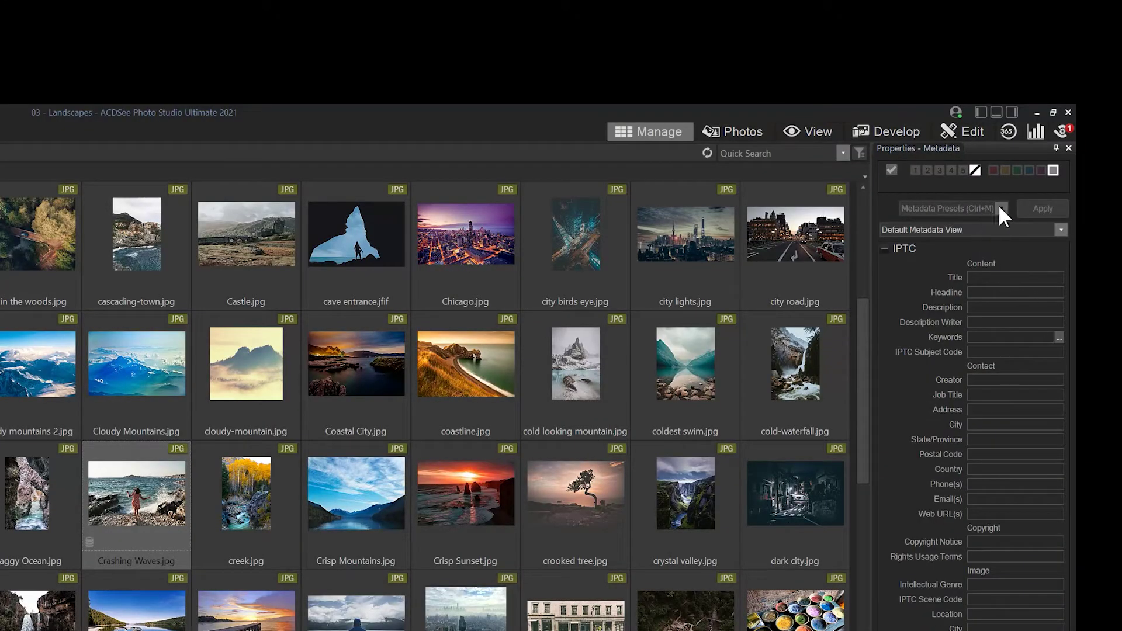
pyautogui.click(1002, 208)
pyautogui.click(930, 224)
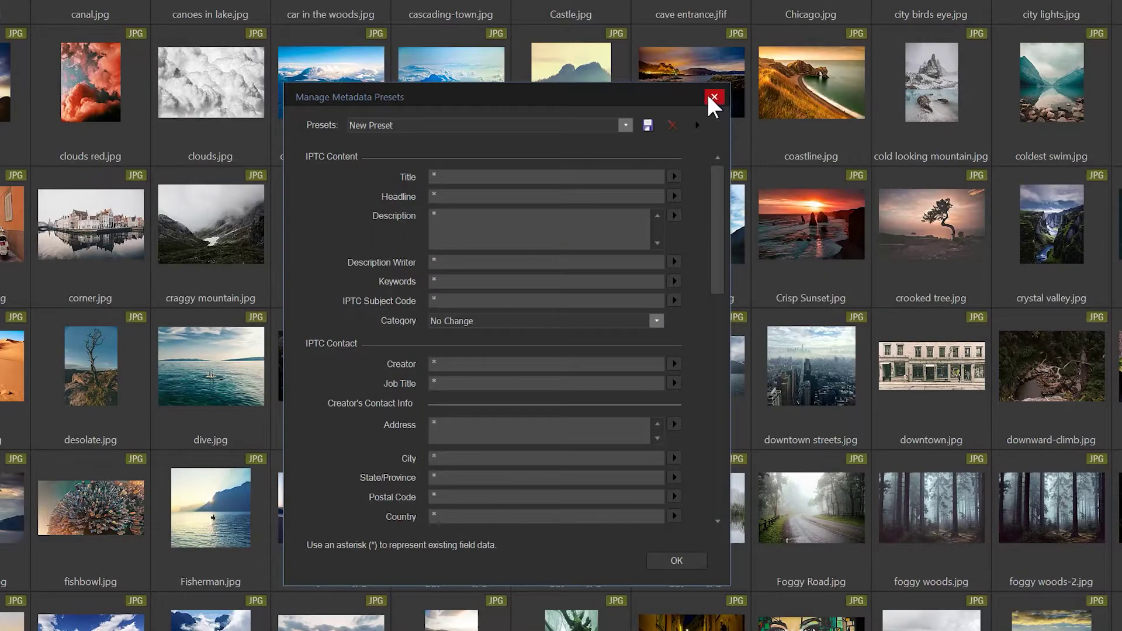
pyautogui.moveTo(578, 92); pyautogui.dragTo(529, 88)
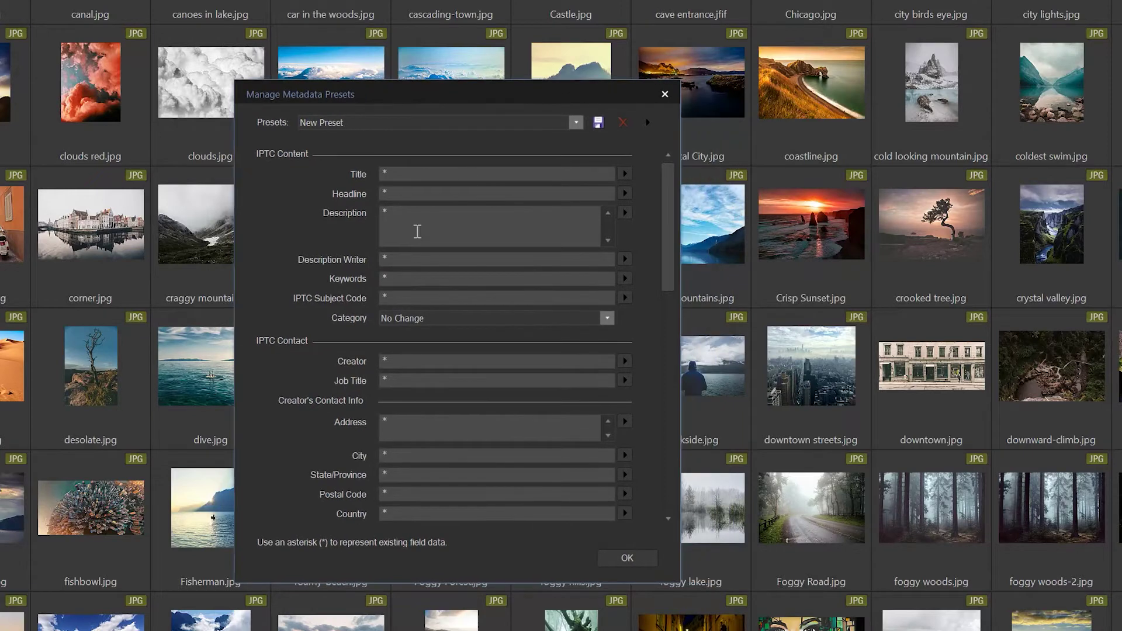
pyautogui.click(625, 277)
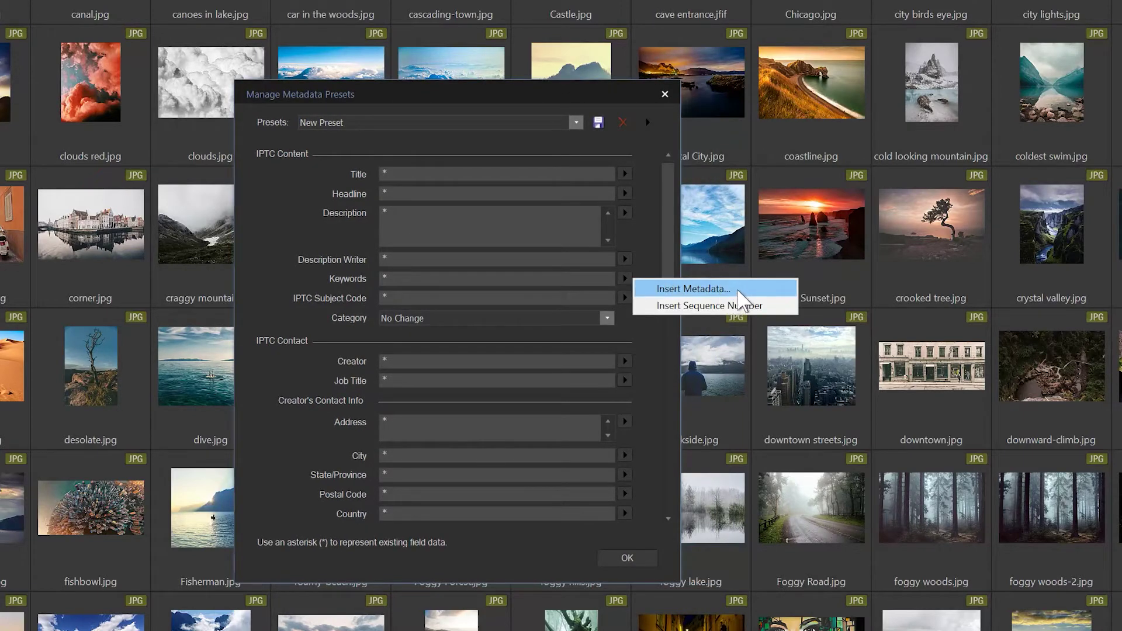
# Step: Insert the ACDSee Metadata Keywords property into the preset's IPTC Keywords field
pyautogui.click(738, 293)
pyautogui.moveTo(486, 167); pyautogui.dragTo(764, 196)
pyautogui.click(663, 223)
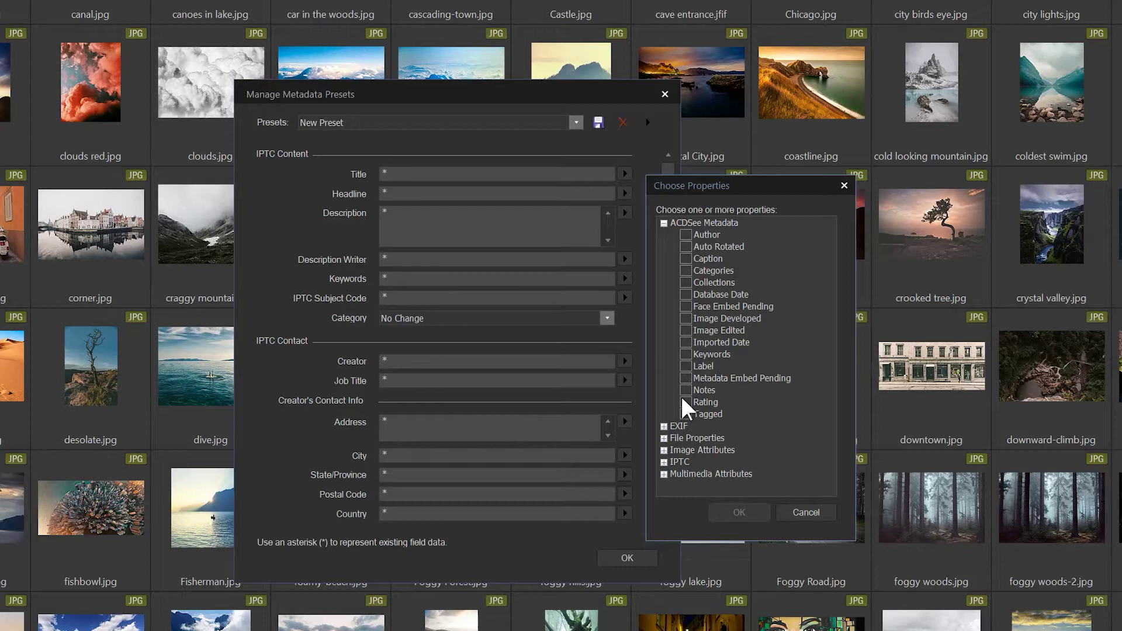
pyautogui.click(686, 354)
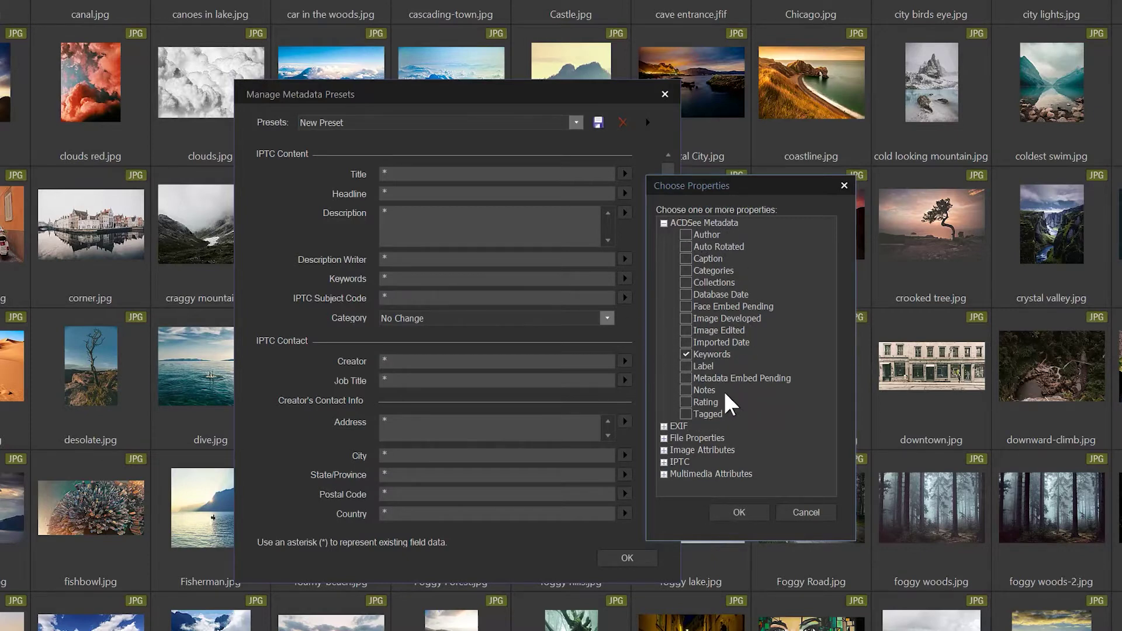
pyautogui.click(741, 512)
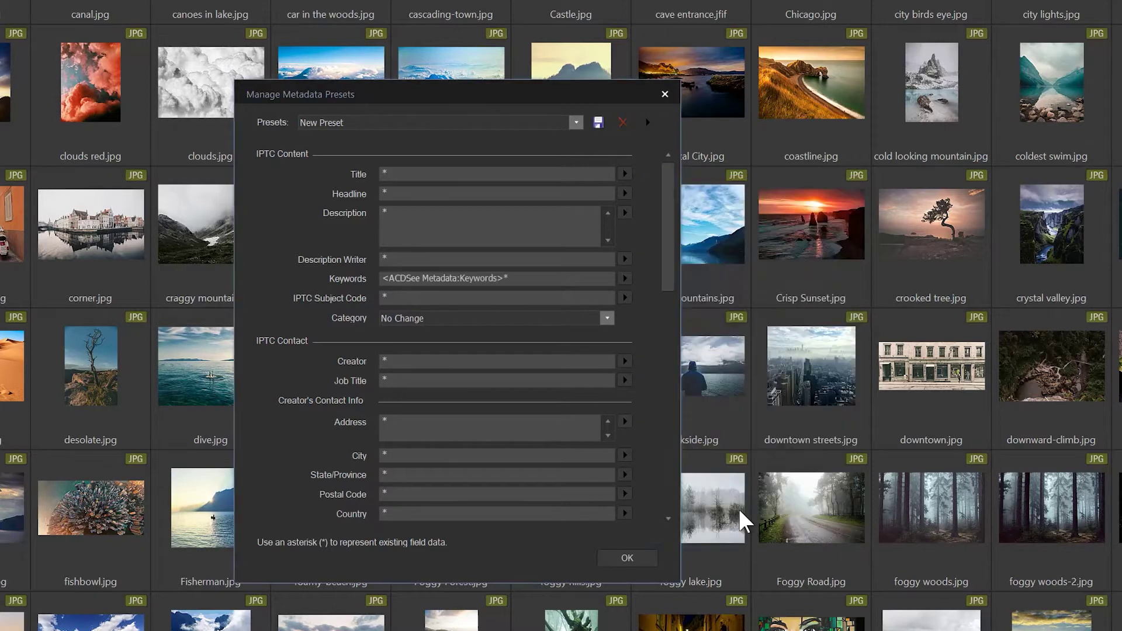
# Step: Save the preset as 'ACDSee Keywords to IPTC Keywords', fixing a typo in the name
pyautogui.click(598, 123)
pyautogui.write('AC')
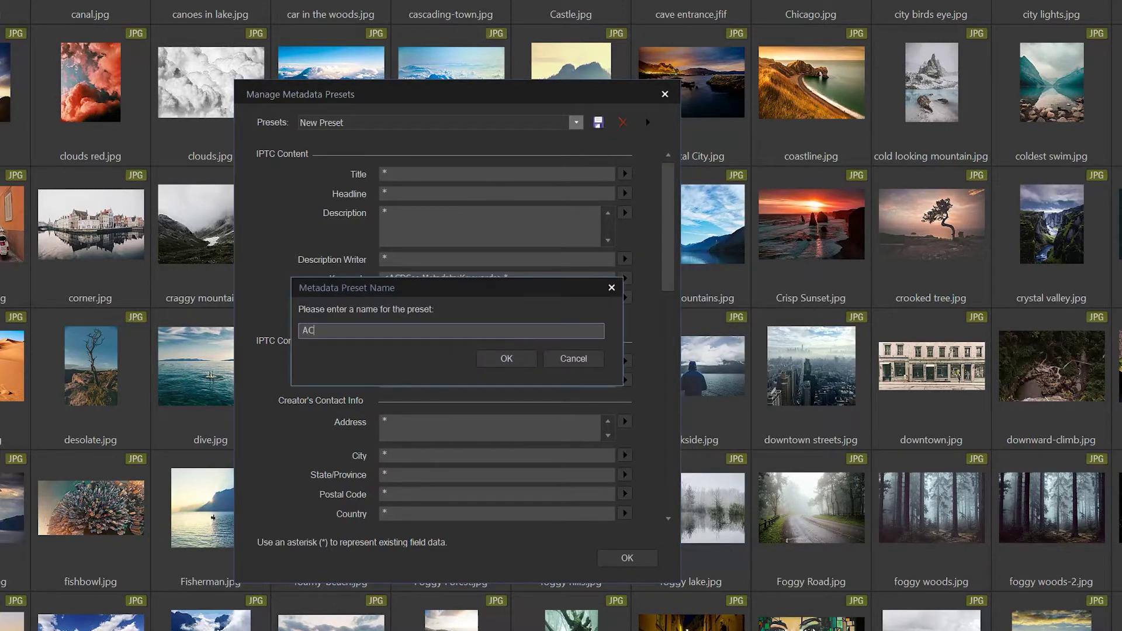
pyautogui.write('DSee tra')
pyautogui.write('v')
pyautogui.press('BackSpace')
pyautogui.press('BackSpace')
pyautogui.press('BackSpace')
pyautogui.press('BackSpace')
pyautogui.write('Keyw')
pyautogui.write('ords to IP')
pyautogui.press('BackSpace')
pyautogui.press('BackSpace')
pyautogui.write('I')
pyautogui.write('PTC Keywords')
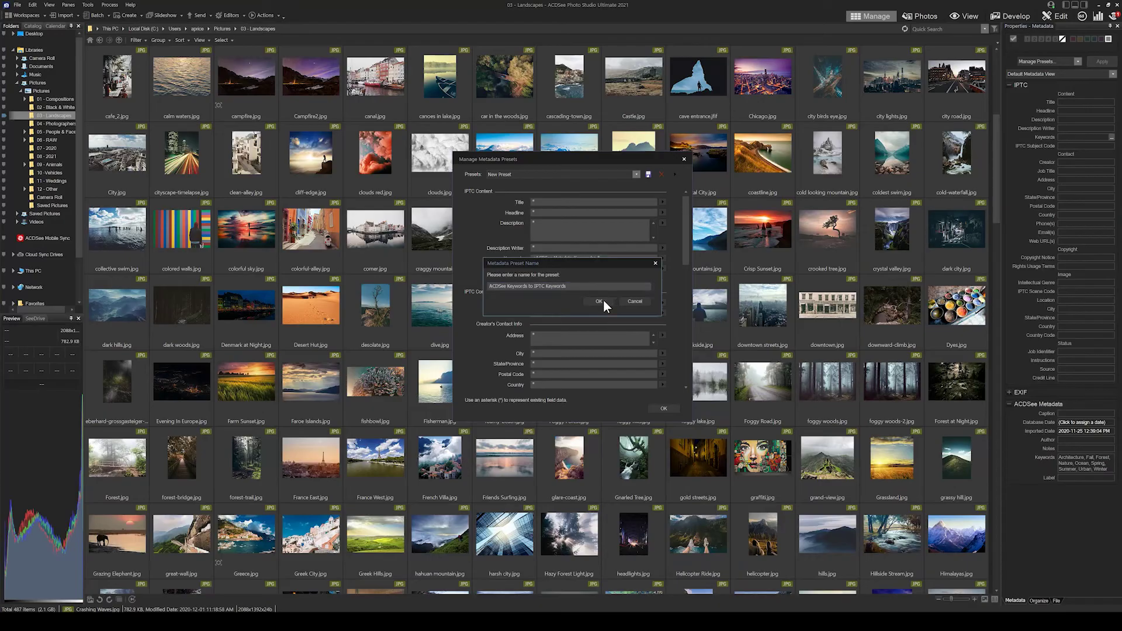
pyautogui.click(600, 302)
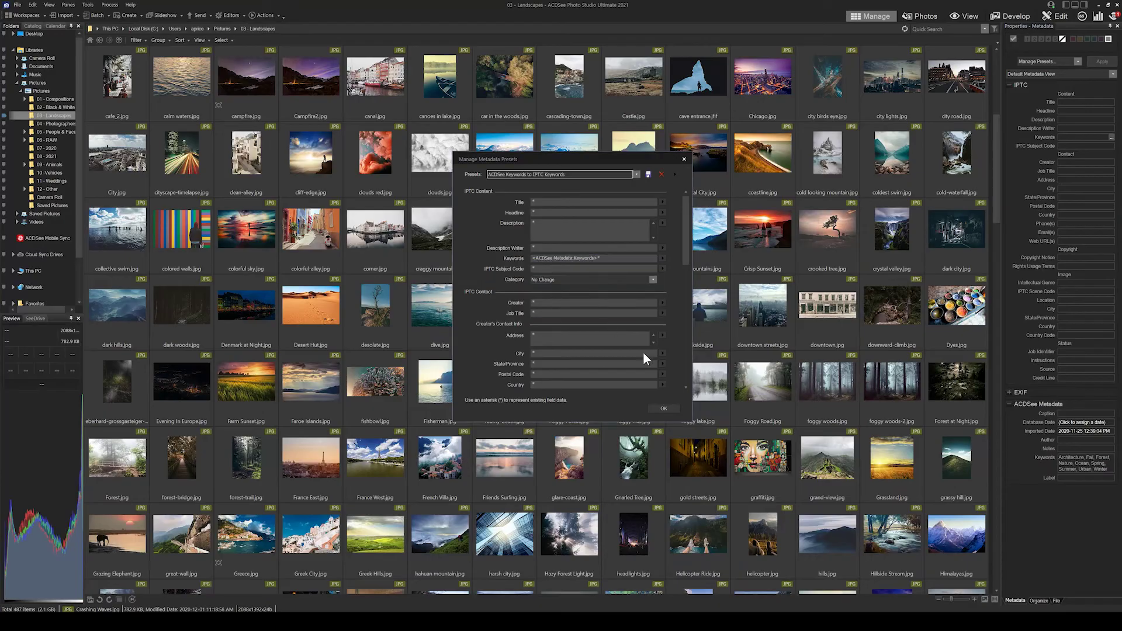
# Step: Close the preset editor and apply 'ACDSee Keywords to IPTC Keywords' to Crashing Waves.jpg
pyautogui.click(664, 408)
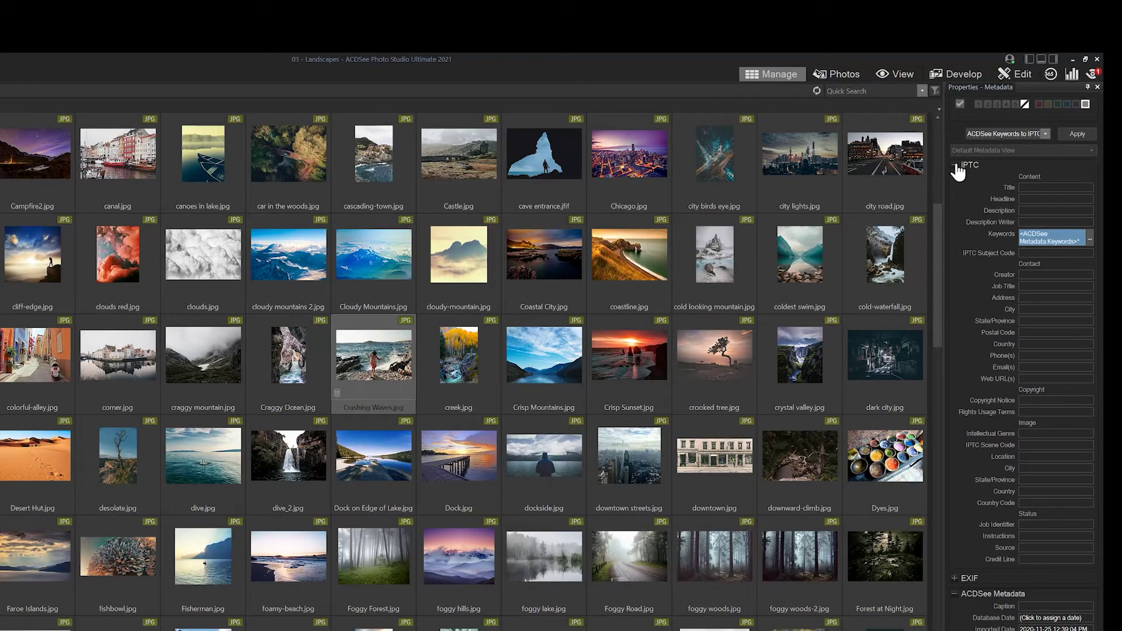
pyautogui.click(1042, 135)
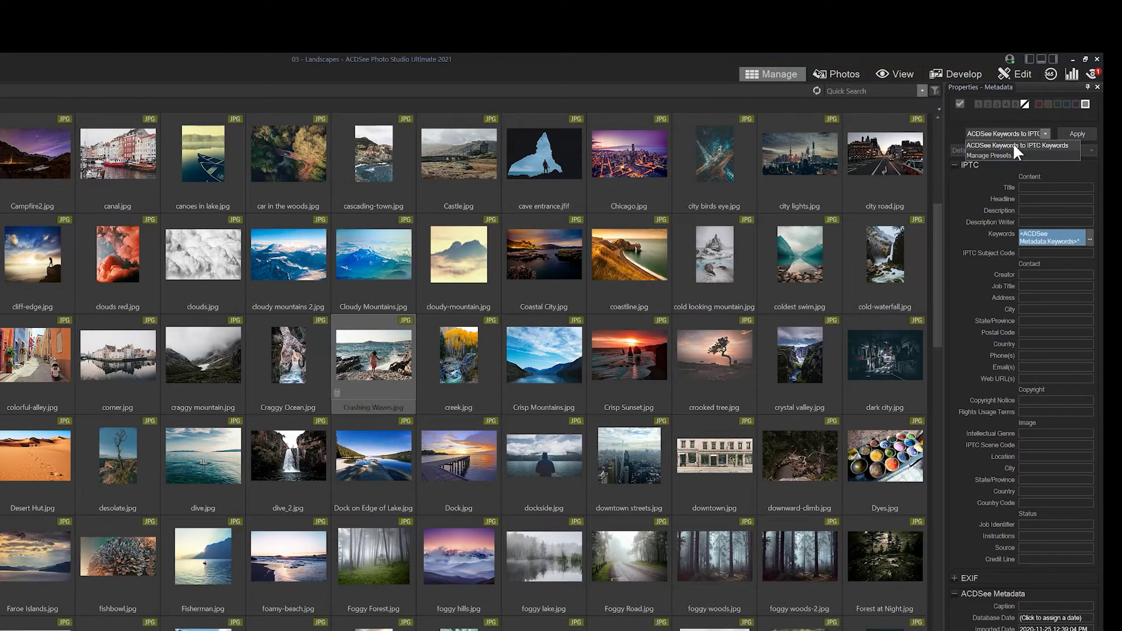
pyautogui.click(1014, 146)
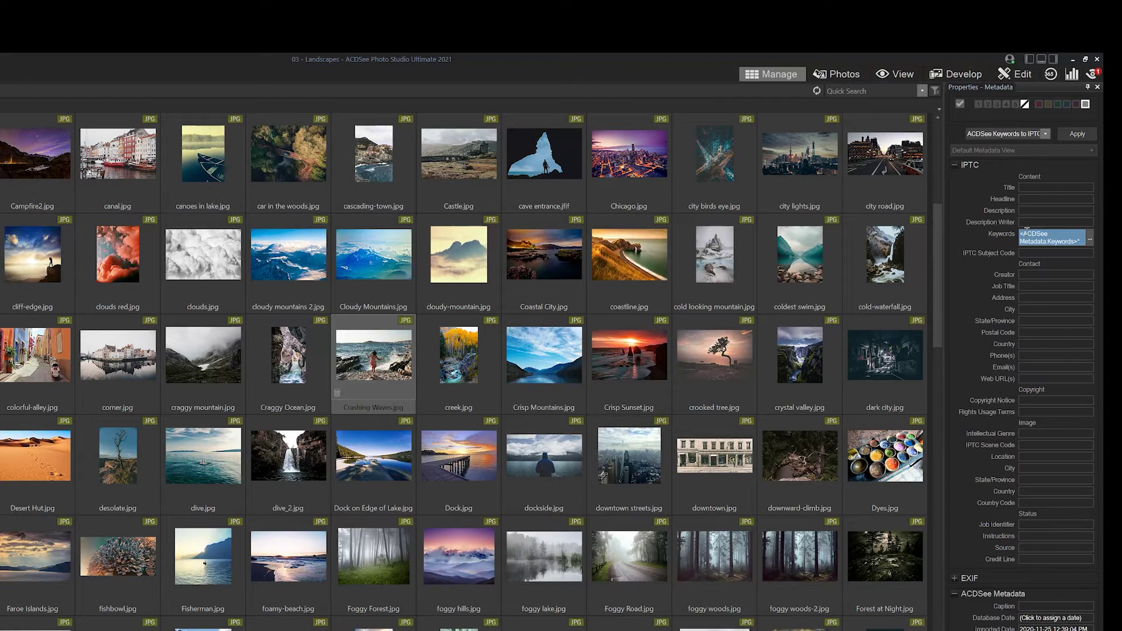
pyautogui.click(1077, 134)
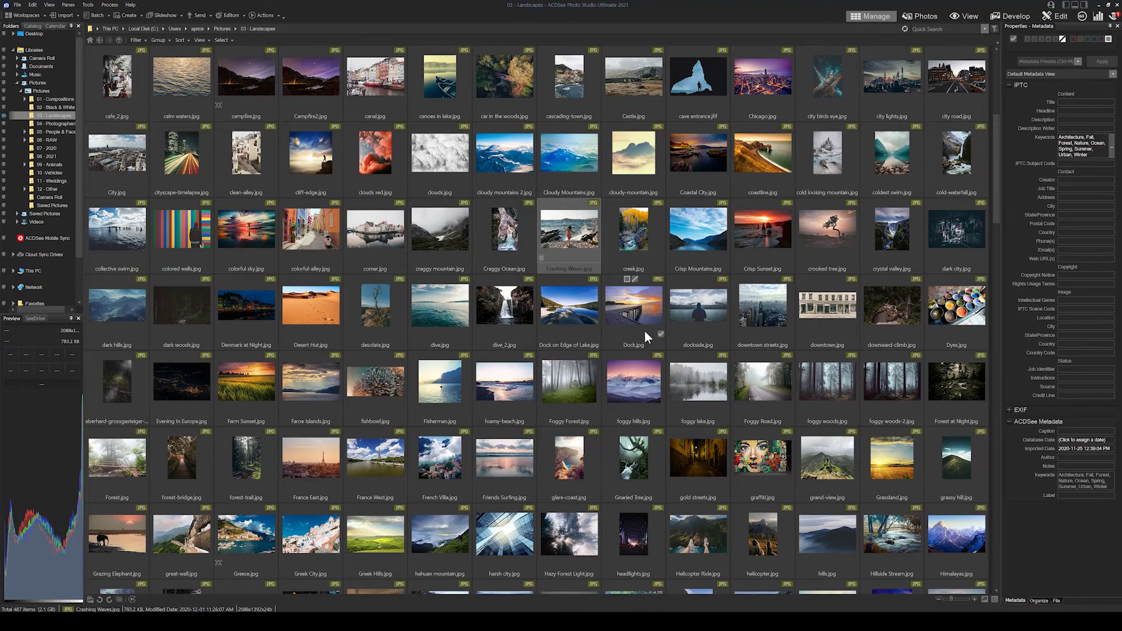
pyautogui.moveTo(374, 355)
pyautogui.click(1039, 601)
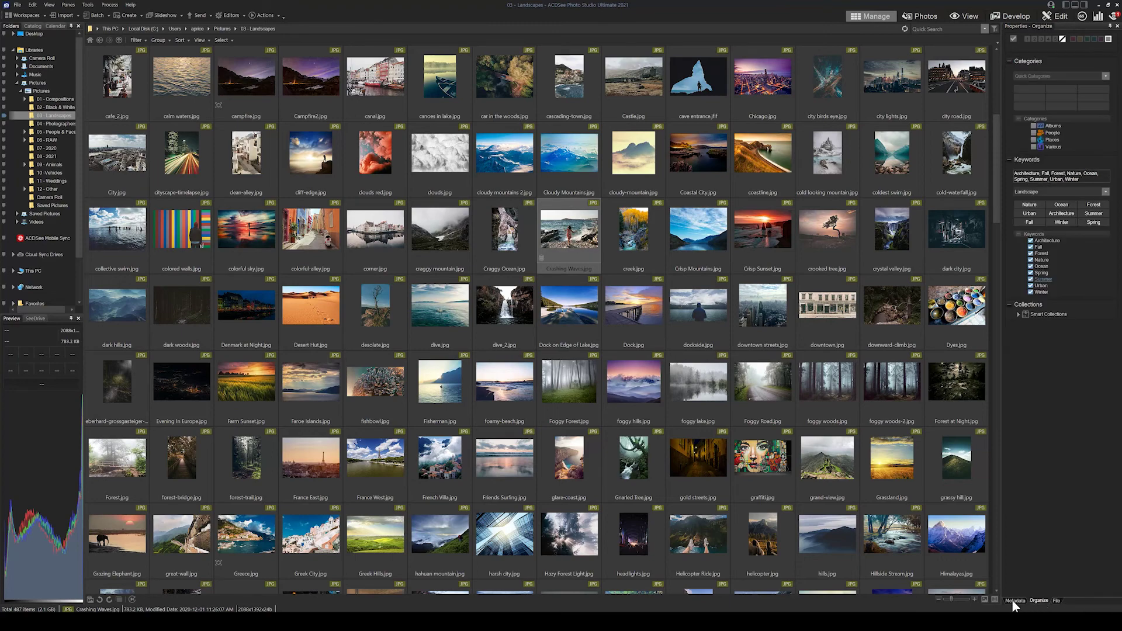
pyautogui.click(1013, 601)
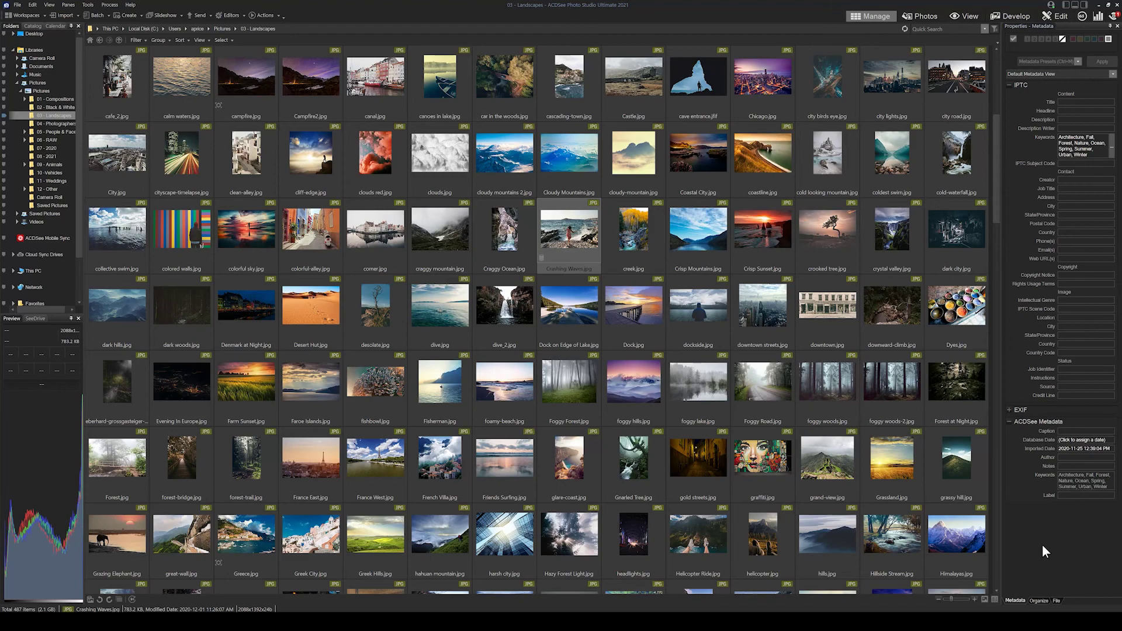